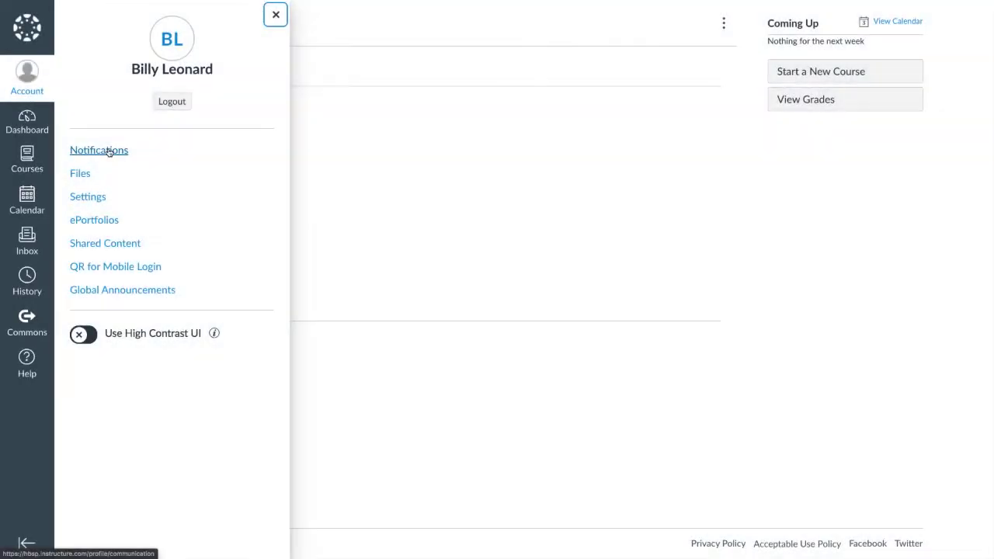
# - Open the Leadership and Team Simulation: Everest V3 link in Week 1 and select the National - Canvas 101 section
pyautogui.click(80, 171)
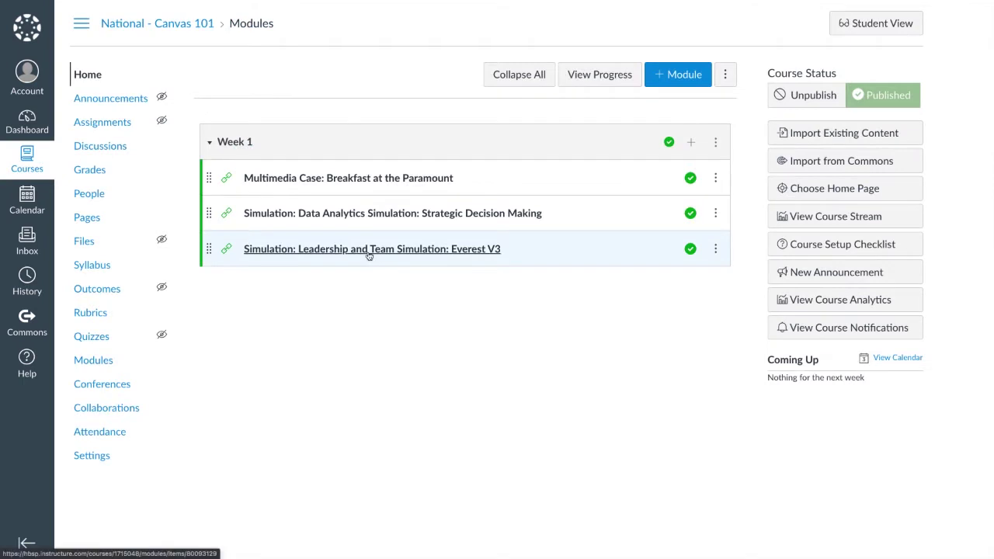
pyautogui.click(370, 248)
pyautogui.click(372, 234)
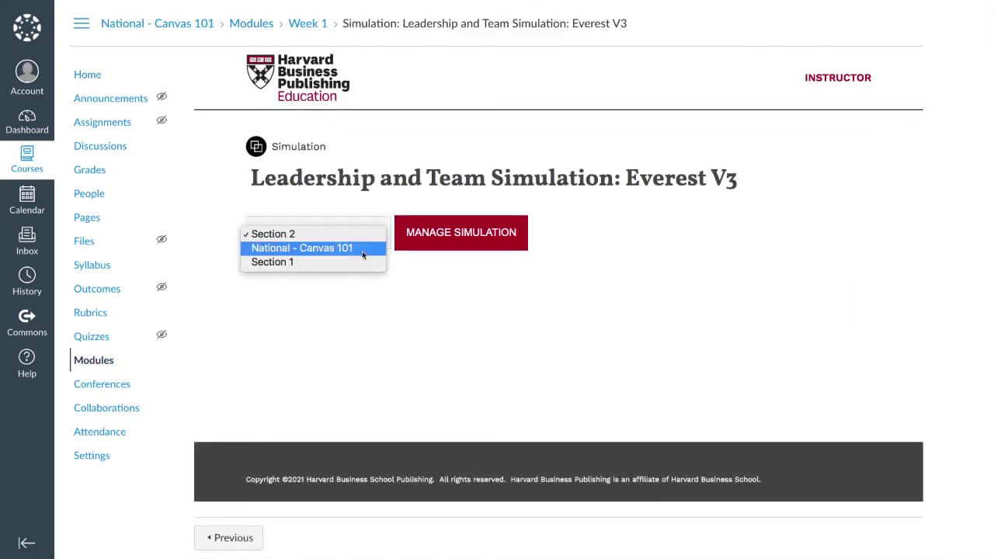
pyautogui.click(362, 249)
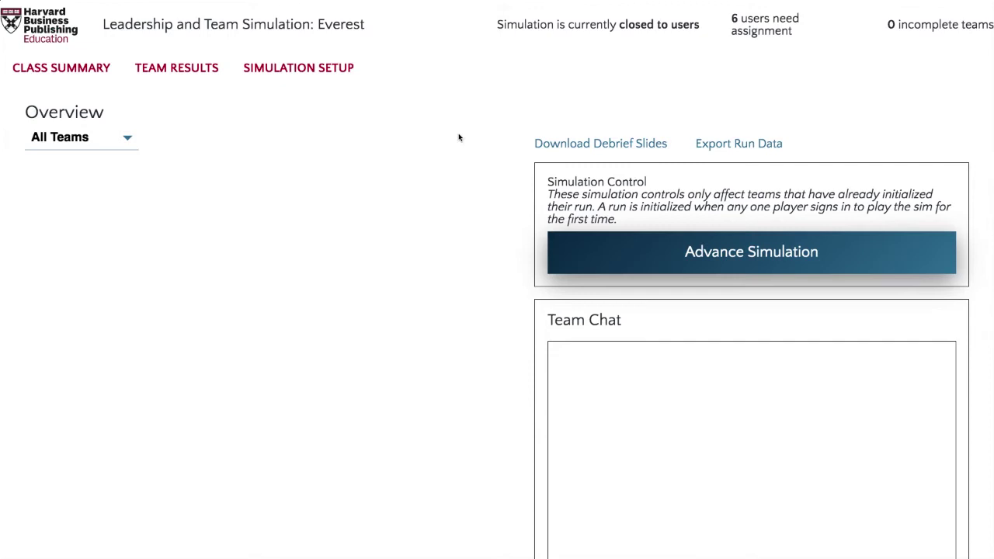
# - View the Everest simulation's user management page and its team results
pyautogui.moveTo(299, 68)
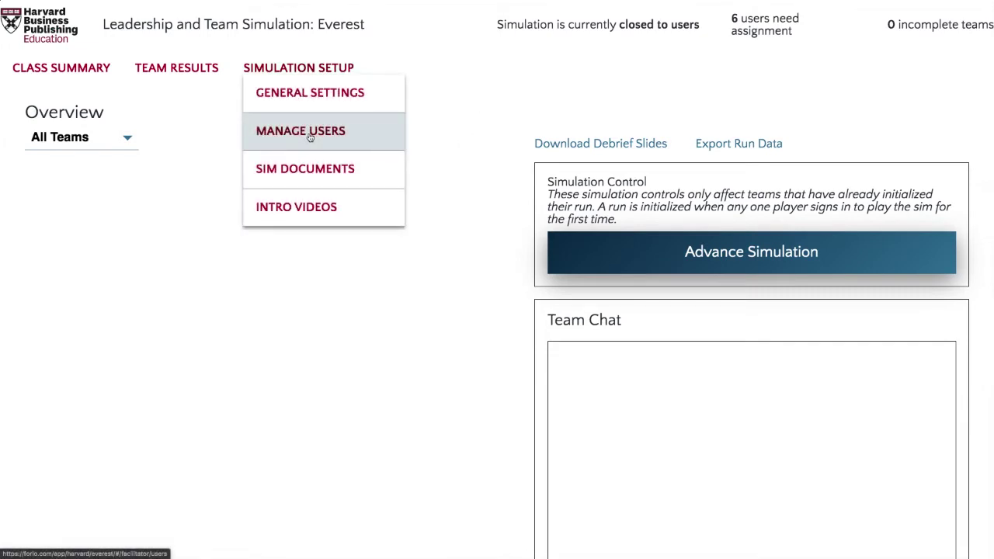
pyautogui.click(310, 137)
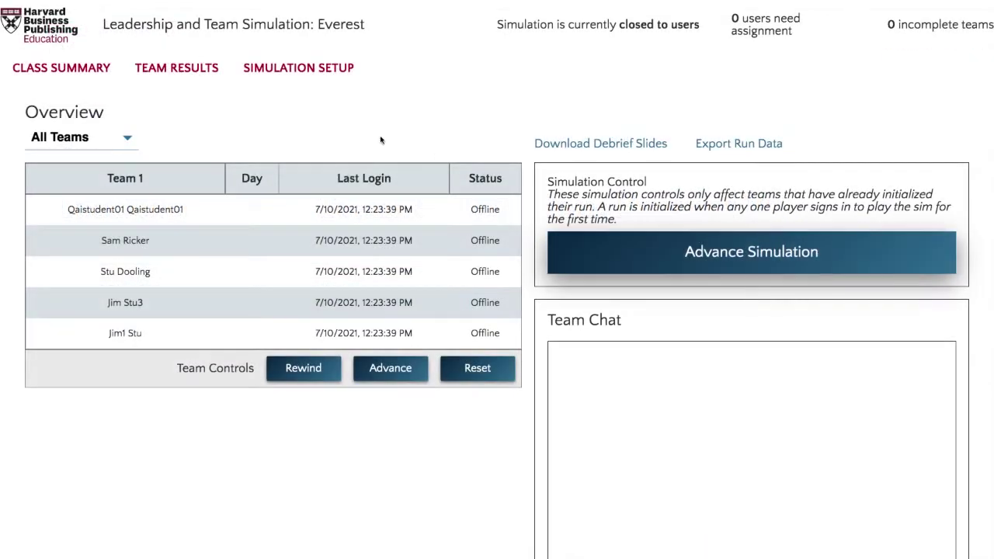
pyautogui.click(186, 69)
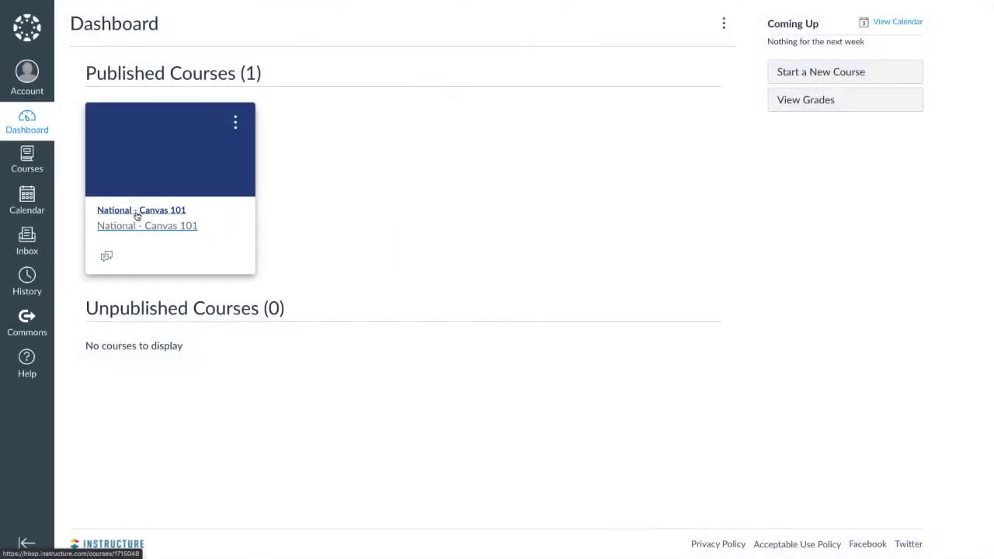
# - Enter the National - Canvas 101 course, open its Everest V3 simulation link and choose the National - Canvas 101 section
pyautogui.click(136, 215)
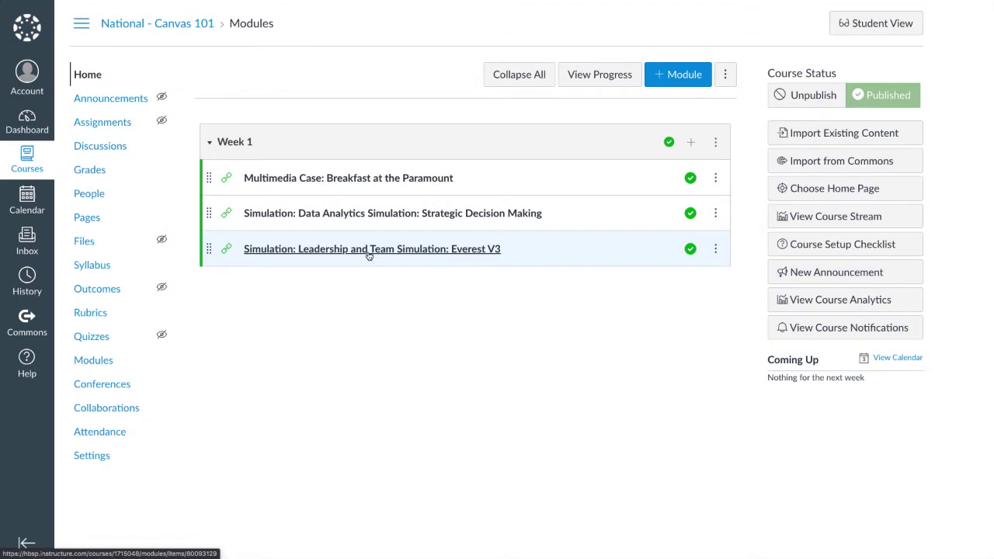
pyautogui.click(369, 257)
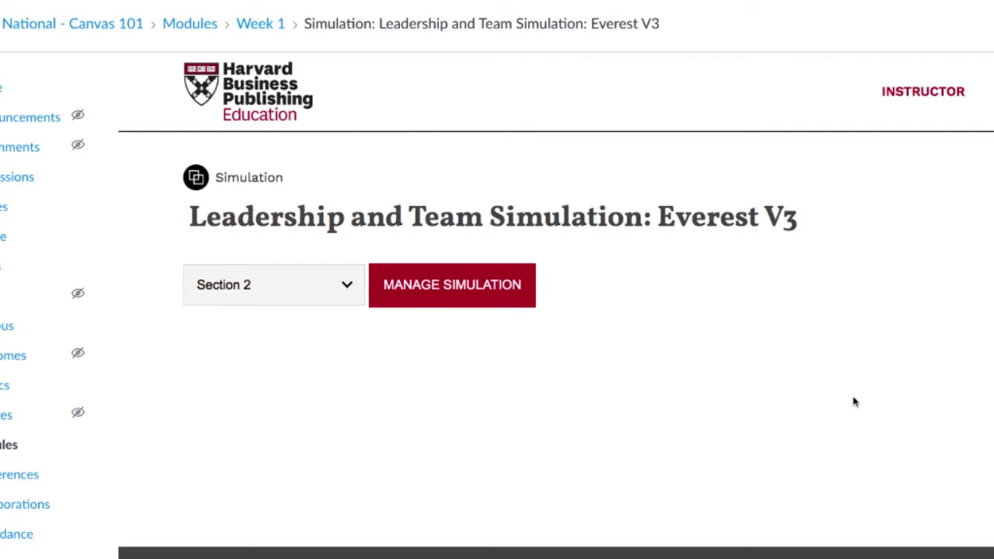
pyautogui.click(341, 288)
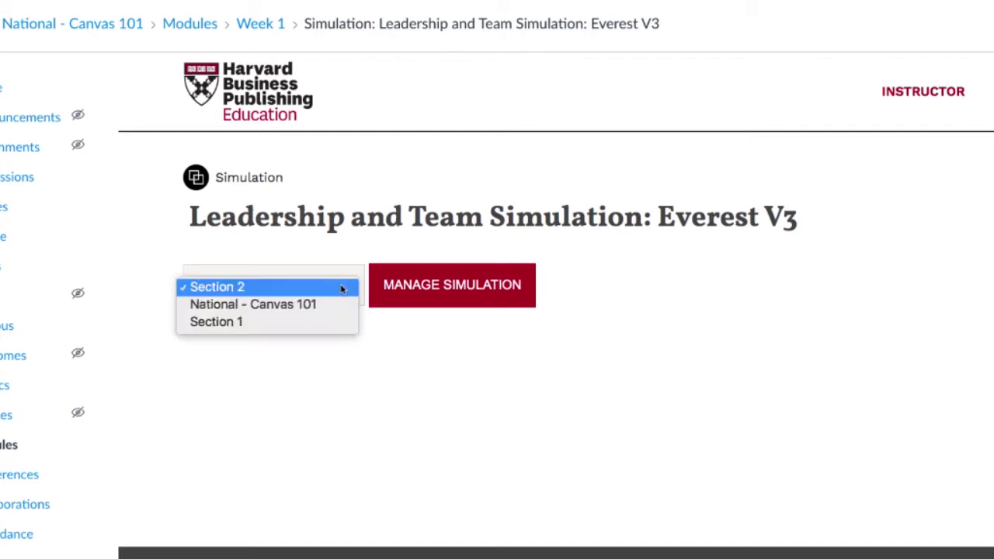
pyautogui.click(329, 313)
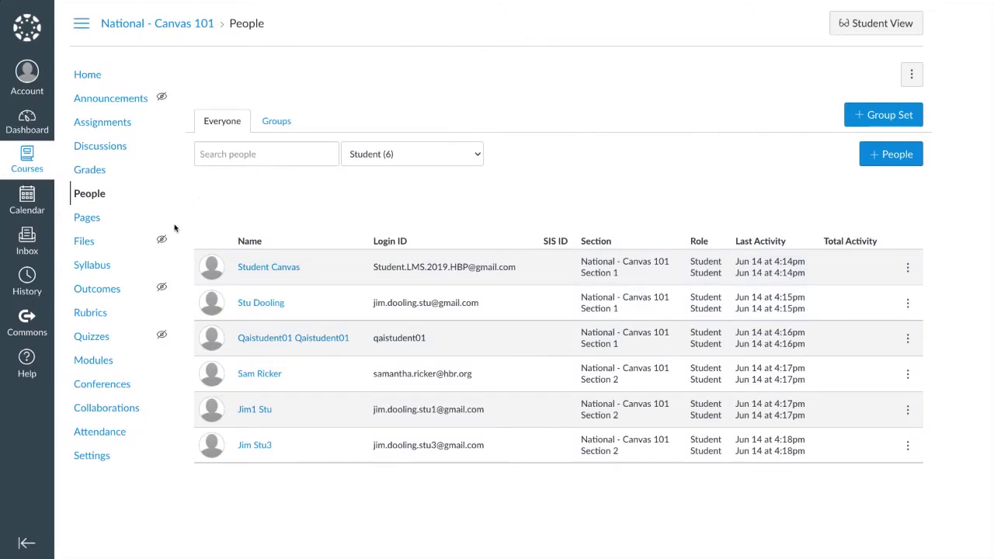
# - Open the Everest V3 simulation from the course modules and launch its management site for National - Canvas 101
pyautogui.click(93, 360)
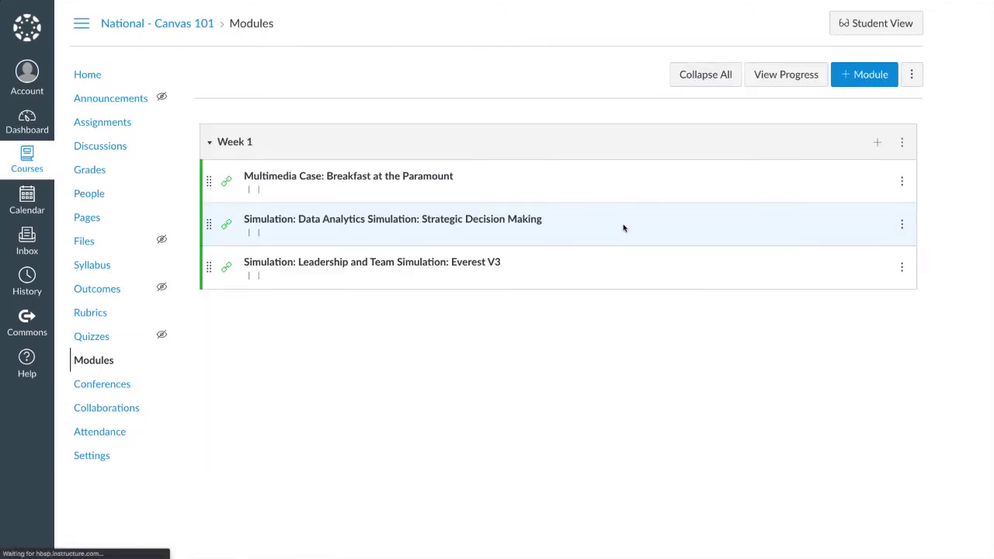
pyautogui.click(397, 259)
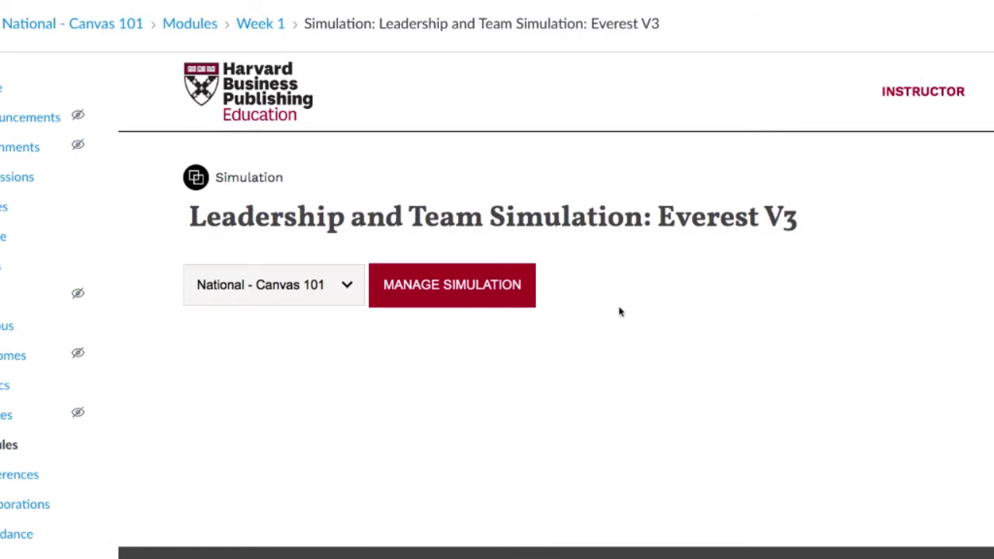
pyautogui.click(501, 303)
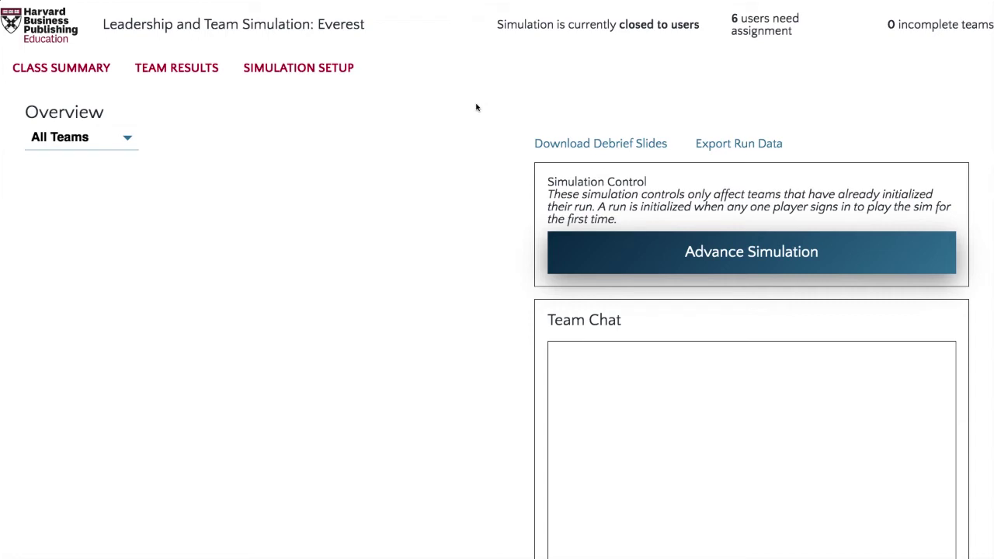
# - On the simulation's user management page, assign the second listed active user to Team 1's Photographer role
pyautogui.click(317, 68)
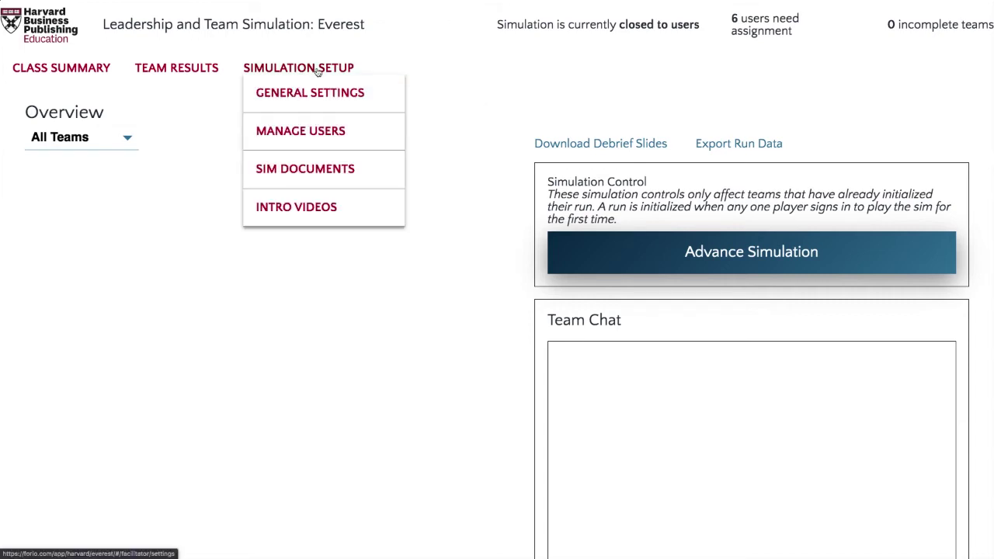
pyautogui.click(309, 137)
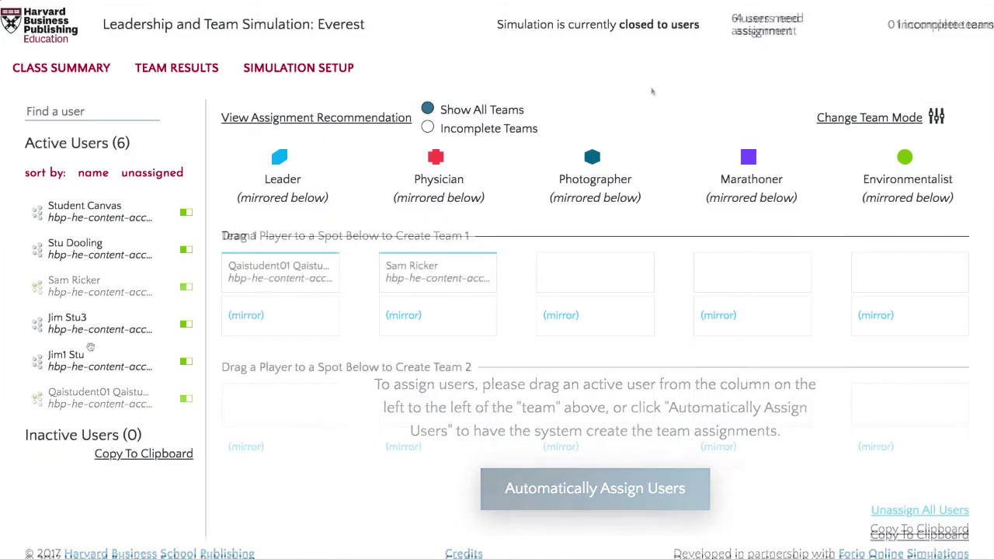
pyautogui.moveTo(82, 256); pyautogui.dragTo(559, 280)
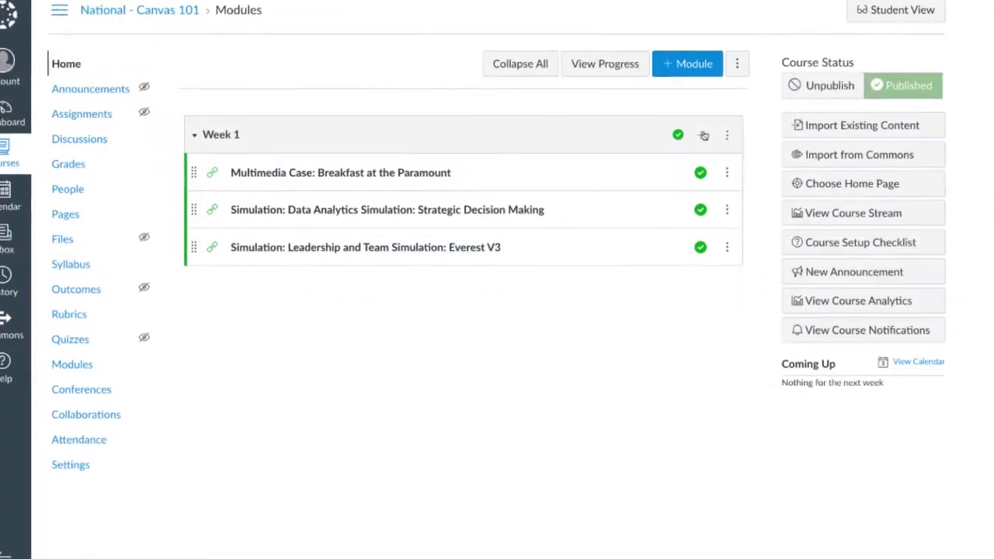
# - Open the HBP Roster Reload external tool through a new item for the Week 1 module
pyautogui.click(715, 127)
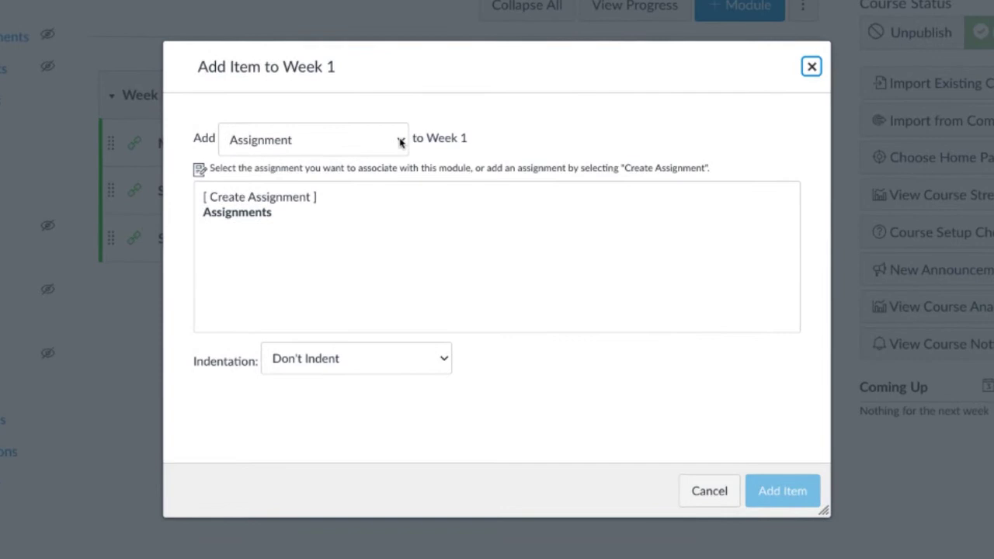
pyautogui.click(405, 147)
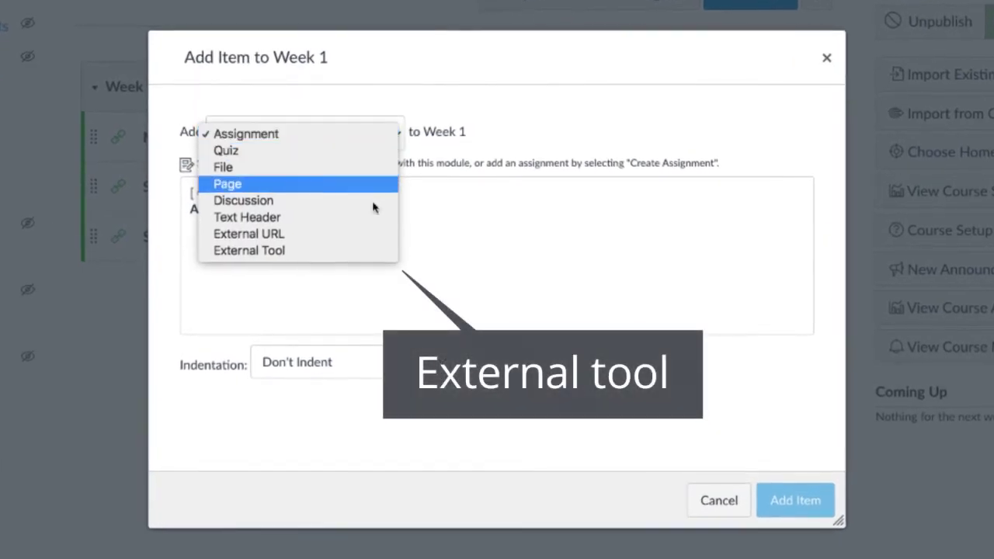
pyautogui.click(355, 249)
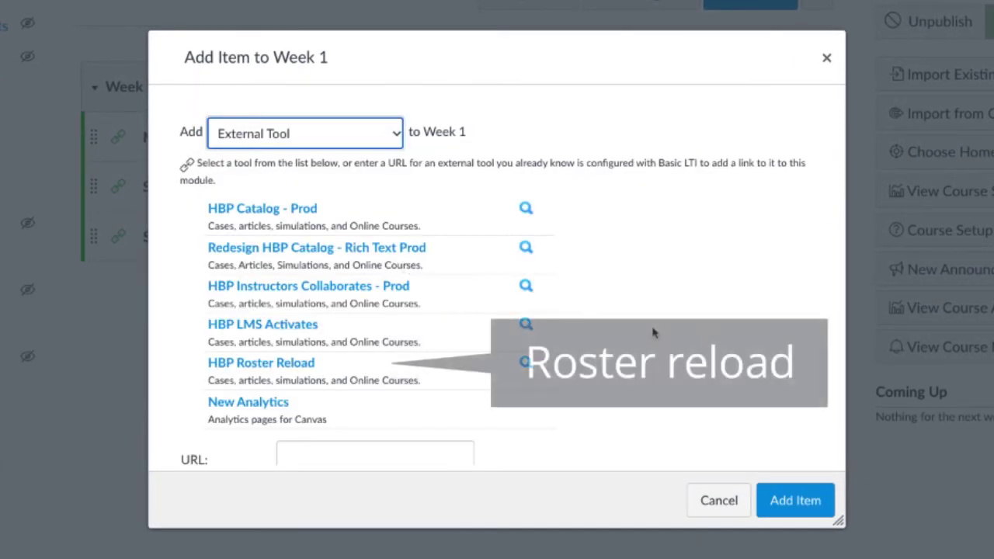
pyautogui.click(363, 368)
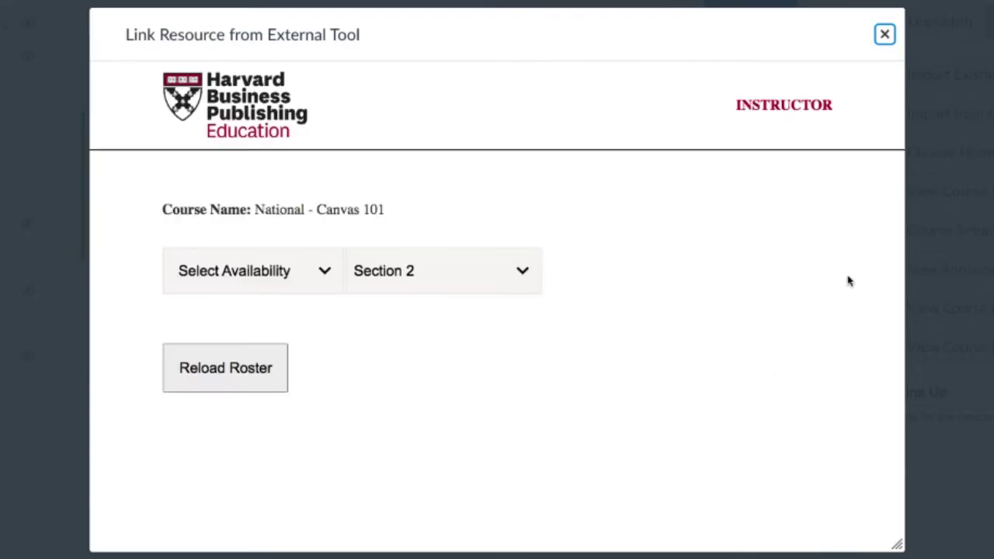
# - Reload the roster for product 8867-HTM-ENG and the National - Canvas 101 course
pyautogui.click(324, 270)
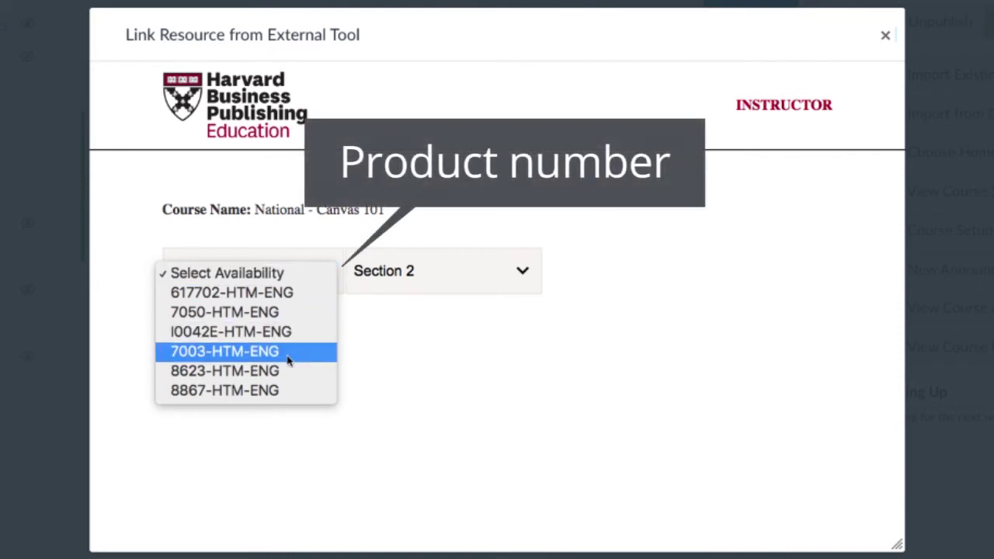
pyautogui.click(285, 390)
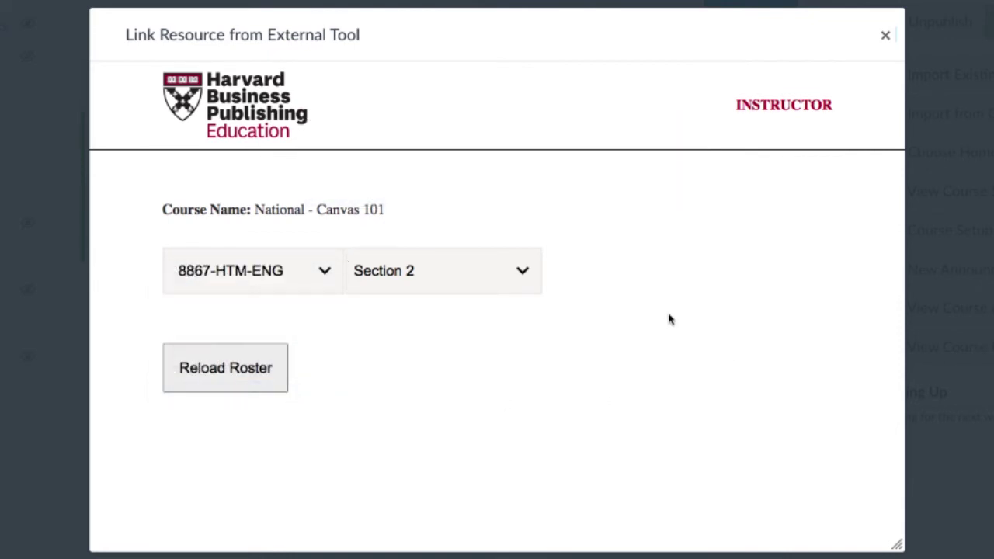
pyautogui.click(522, 269)
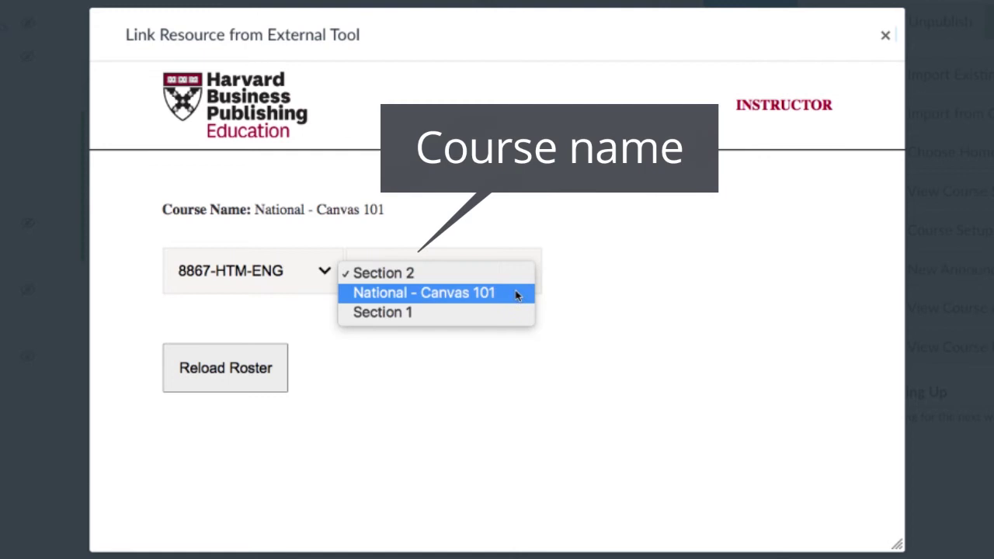
pyautogui.click(516, 293)
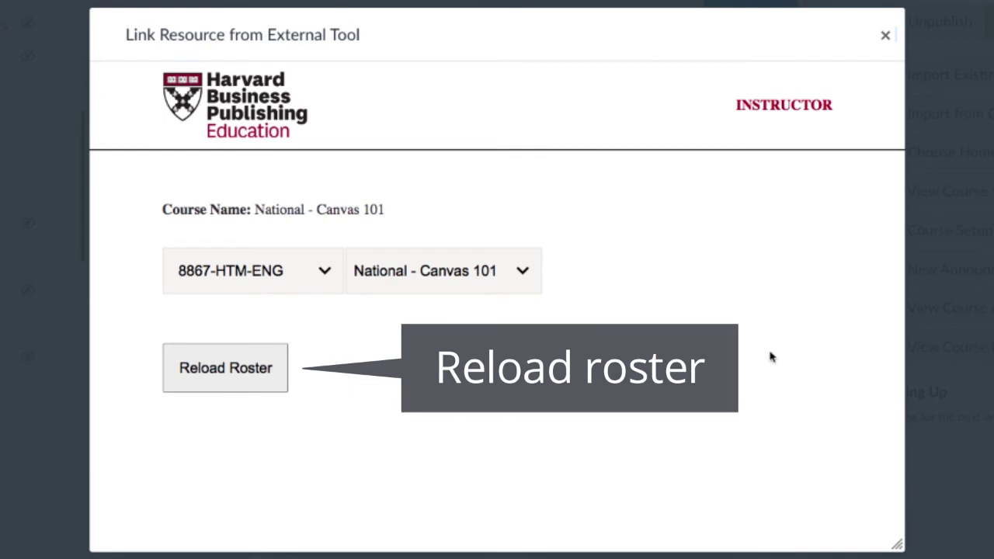
pyautogui.click(253, 371)
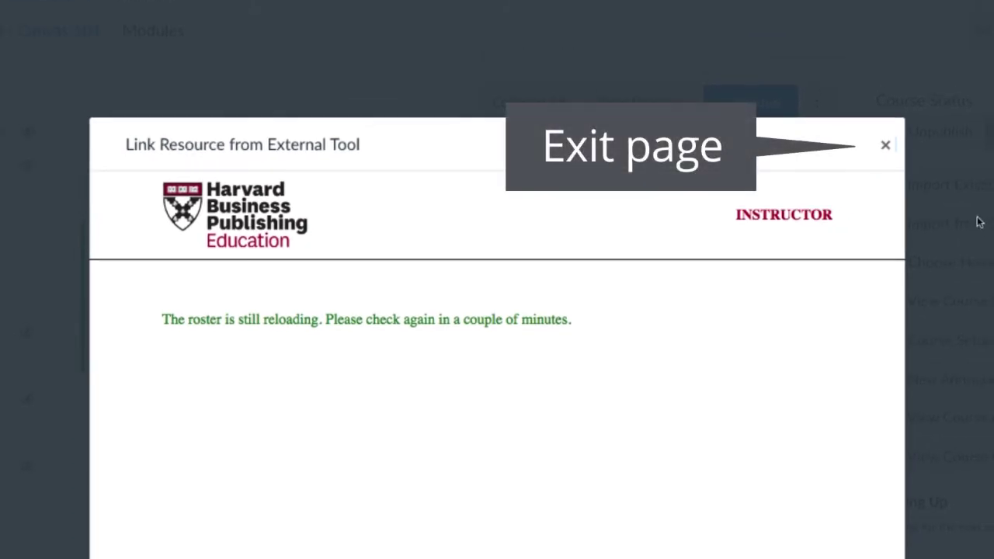
# - Exit the roster reload tool and cancel adding an item to Week 1
pyautogui.click(885, 146)
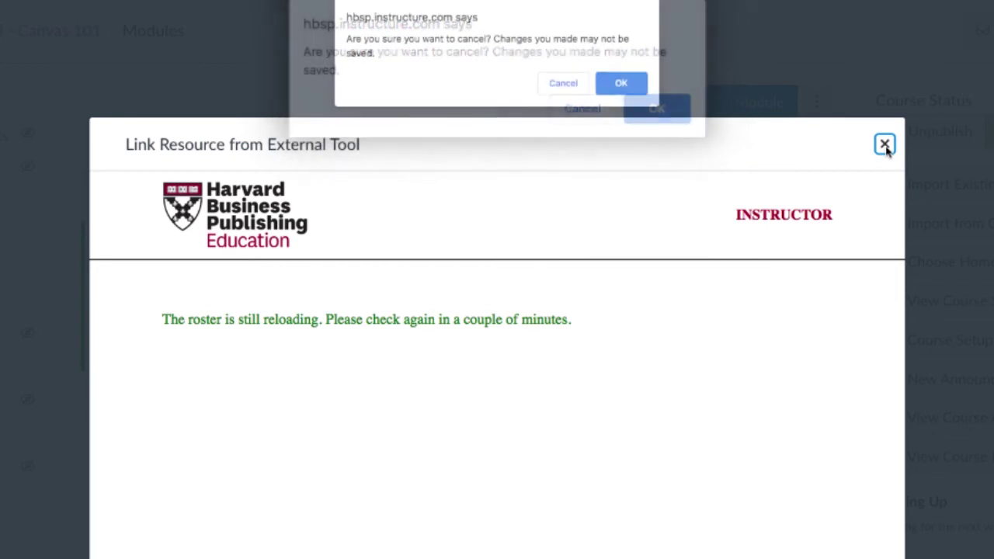
pyautogui.click(625, 83)
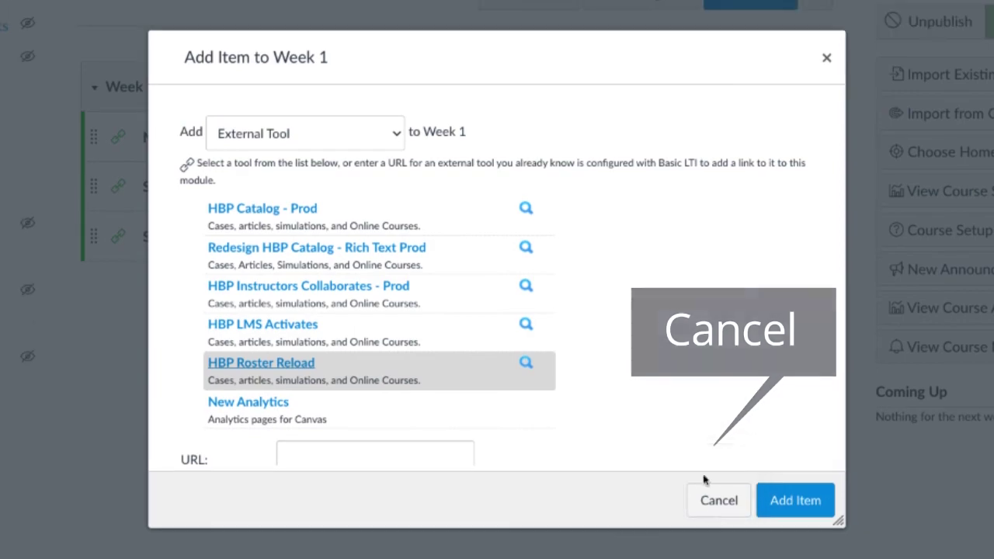
pyautogui.click(707, 513)
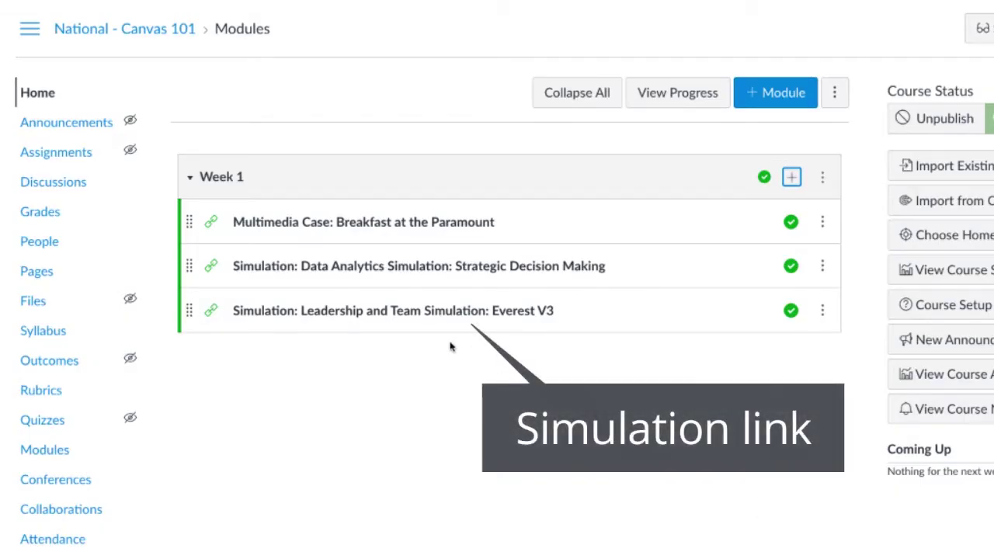
# - Launch management of the Everest V3 simulation for National - Canvas 101 and go to its user management page
pyautogui.click(420, 330)
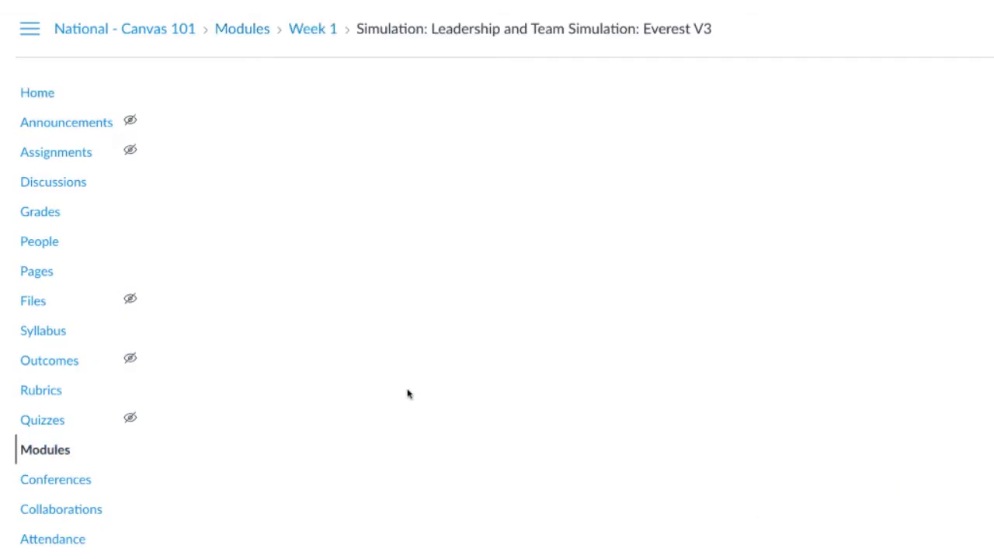
pyautogui.click(399, 292)
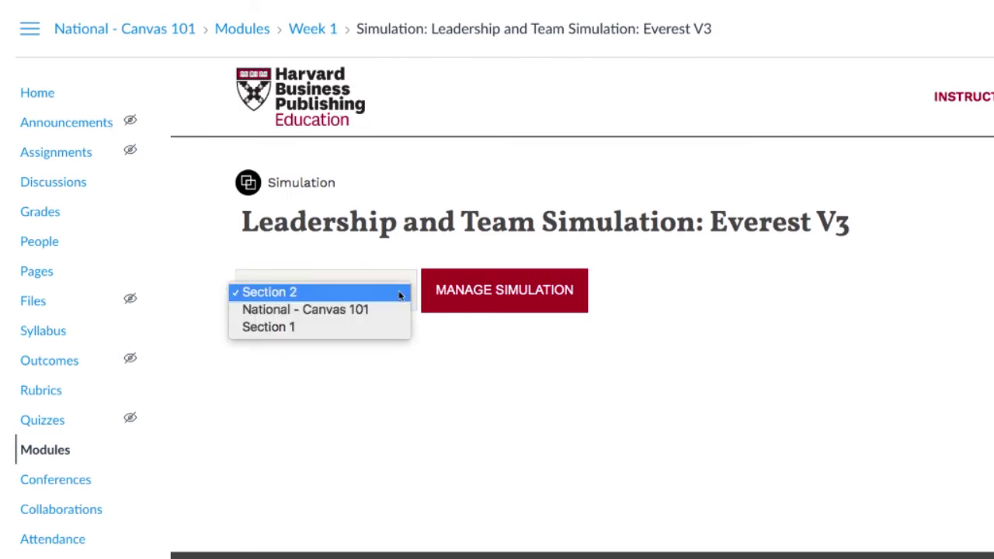
pyautogui.click(396, 311)
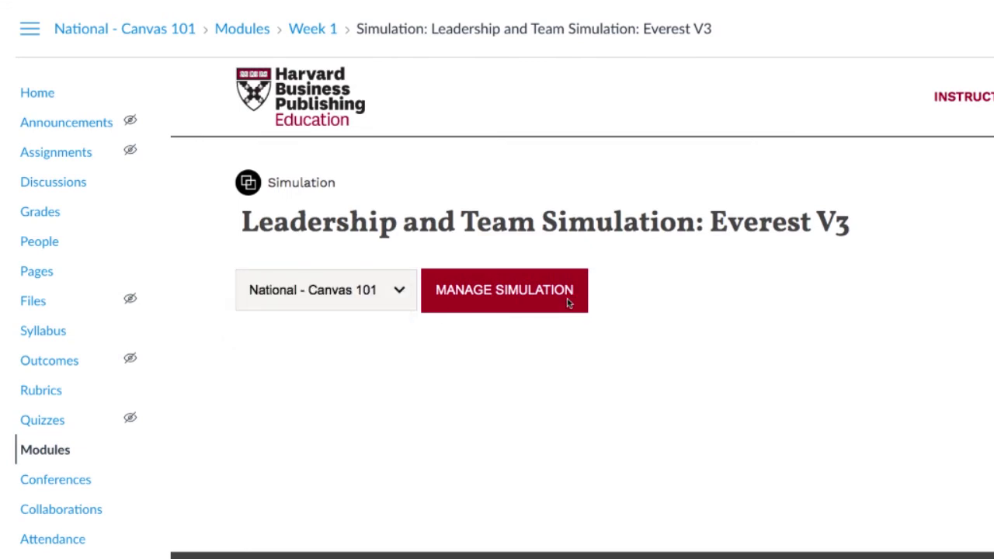
pyautogui.click(567, 298)
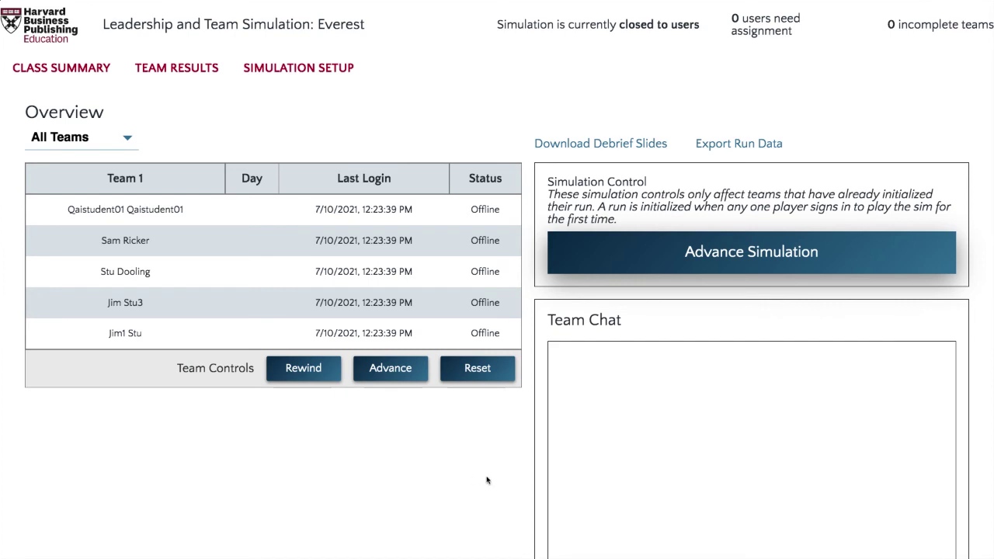
pyautogui.moveTo(303, 68)
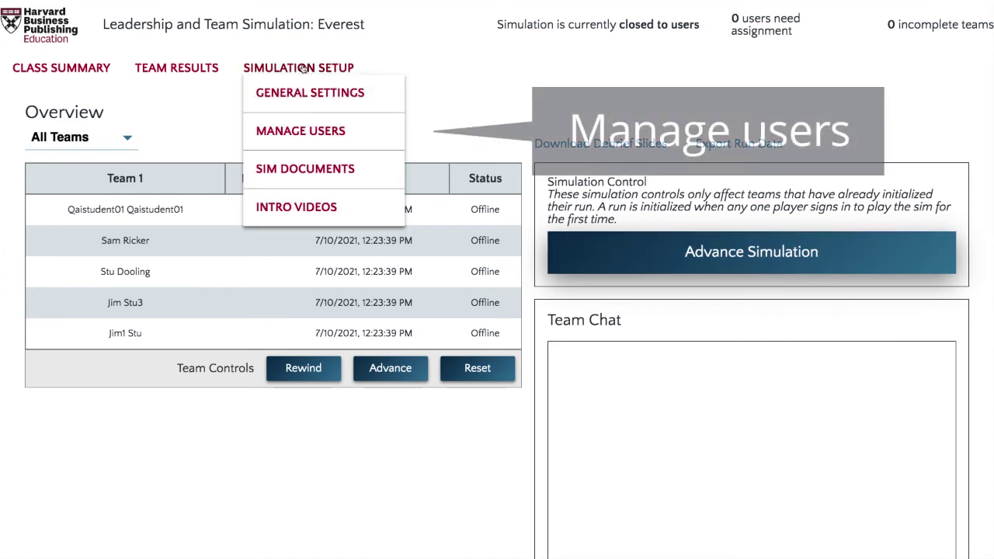
pyautogui.click(302, 126)
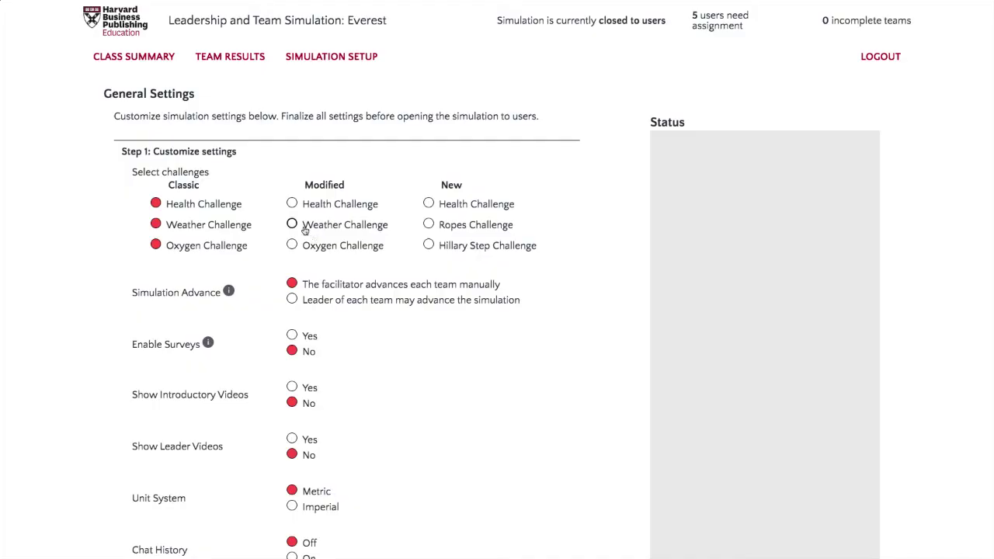
# - In the simulation's general settings, select the Modified Weather Challenge and the New Hillary Step Challenge
pyautogui.click(290, 225)
pyautogui.click(428, 247)
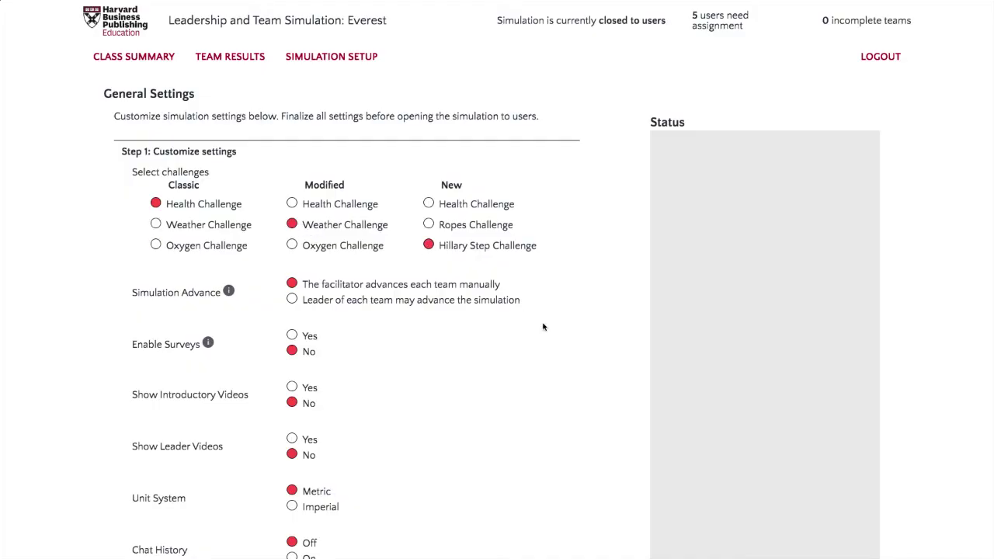